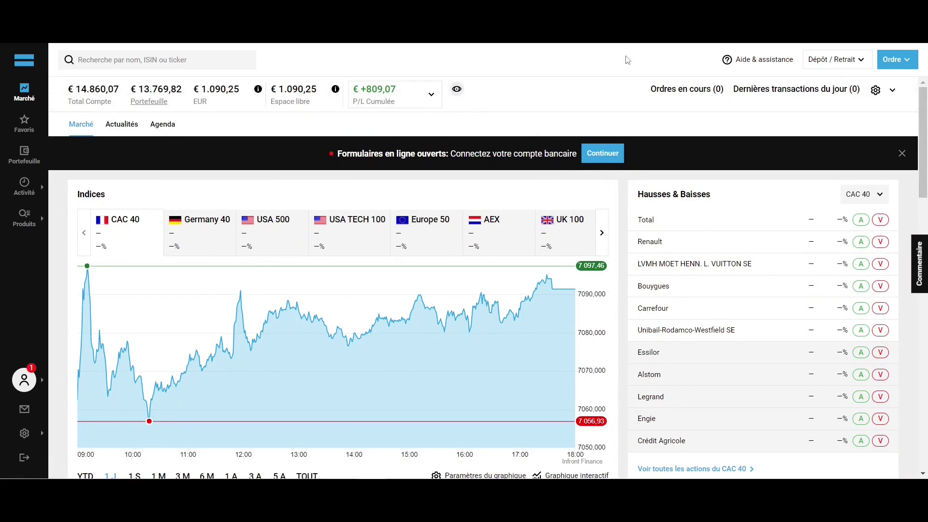
Step: Display the available deposit and withdrawal options for the account, and close them again
click(782, 68)
click(828, 63)
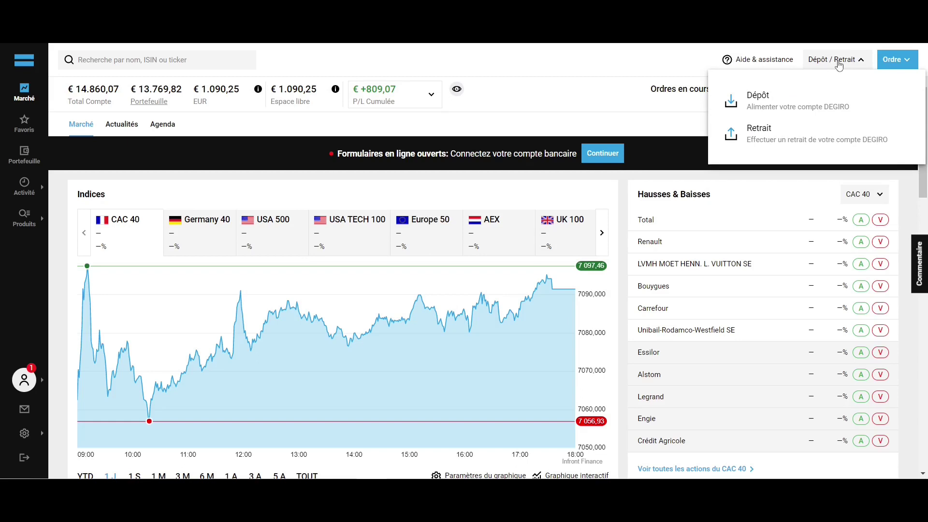
click(839, 62)
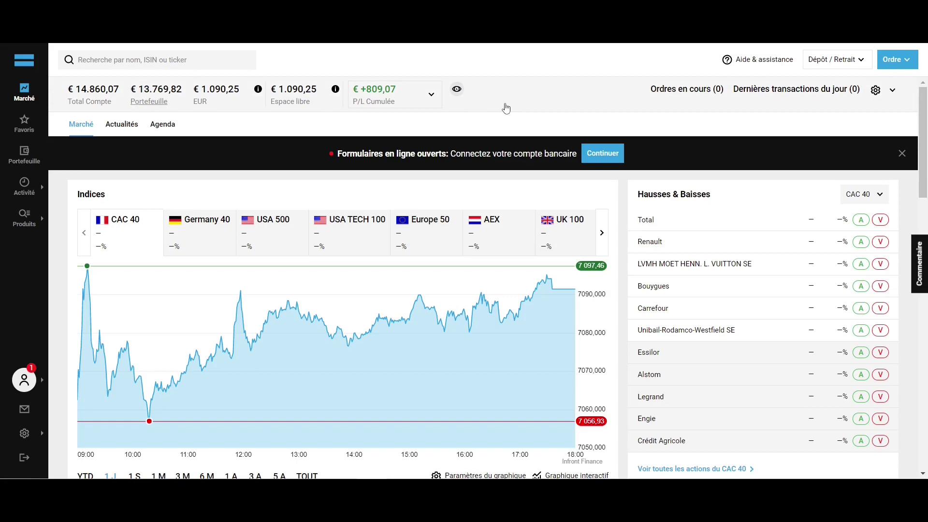
Step: Look through the market overview's latest news, economic agenda, currencies and futures
scroll(618, 197, down, 5)
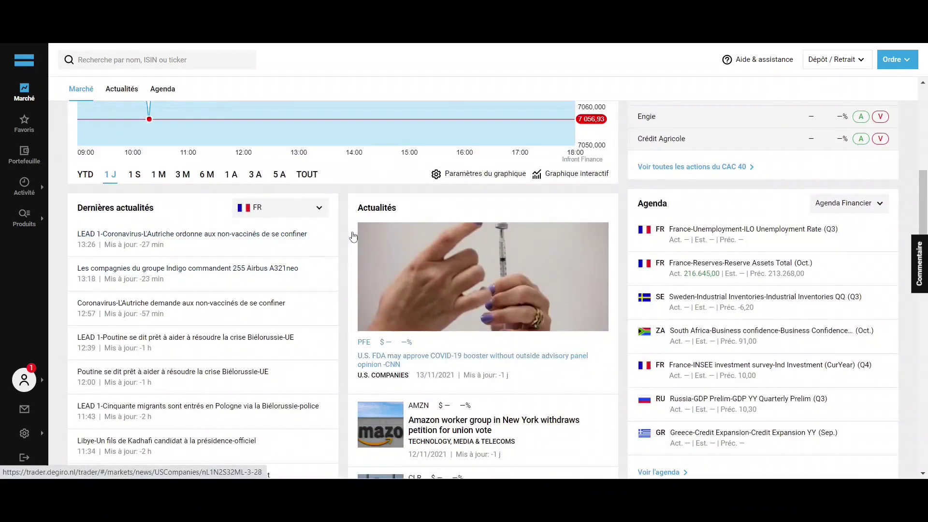
scroll(351, 233, down, 4)
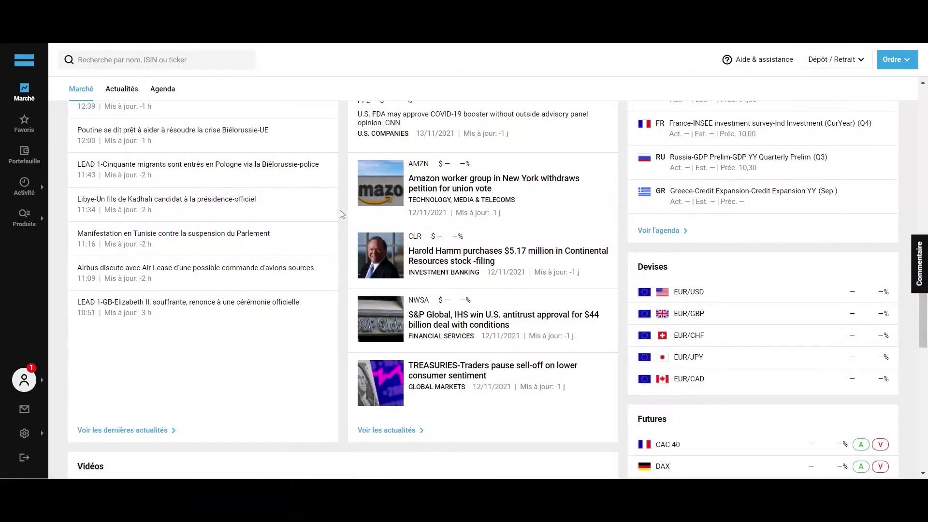
scroll(342, 214, up, 10)
Step: Open the favourites list and look through the saved stocks
click(25, 128)
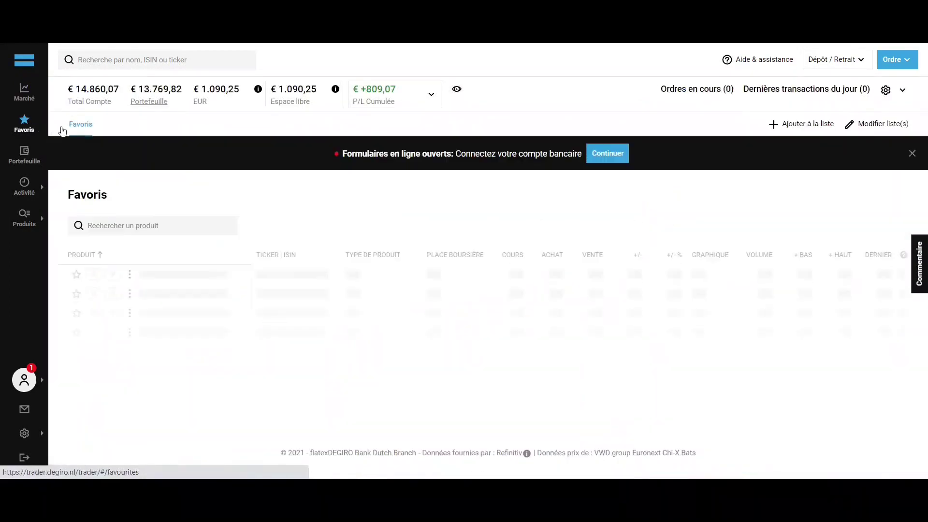
scroll(269, 189, down, 3)
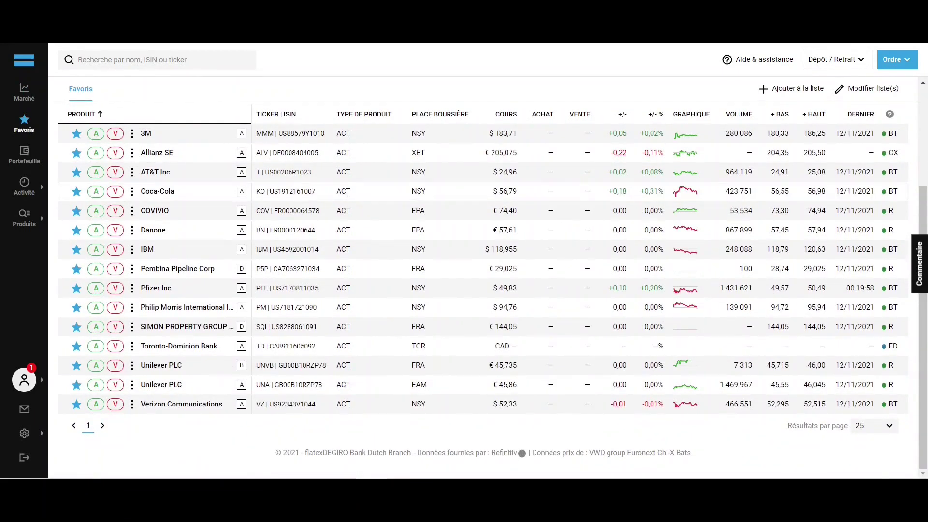
scroll(348, 192, up, 3)
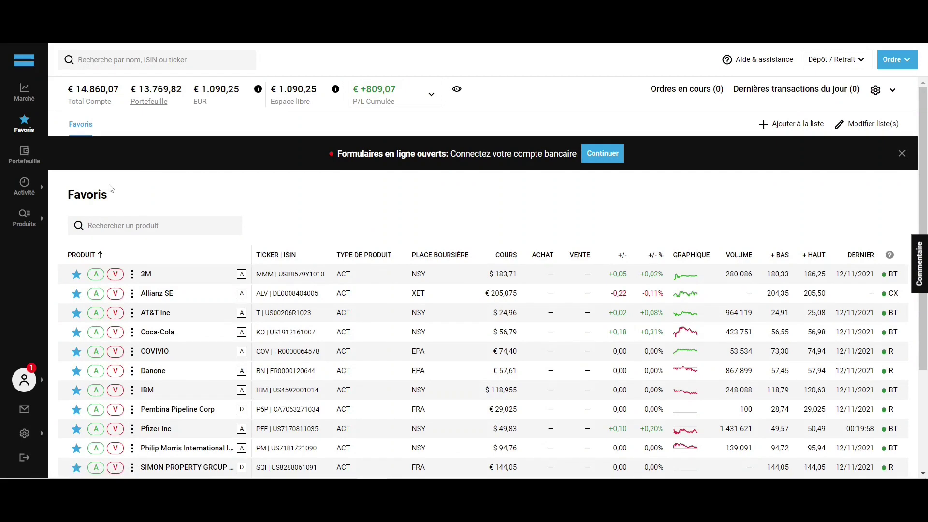
Step: Browse the stock product categories and list all stocks for France
mouse_move(21, 225)
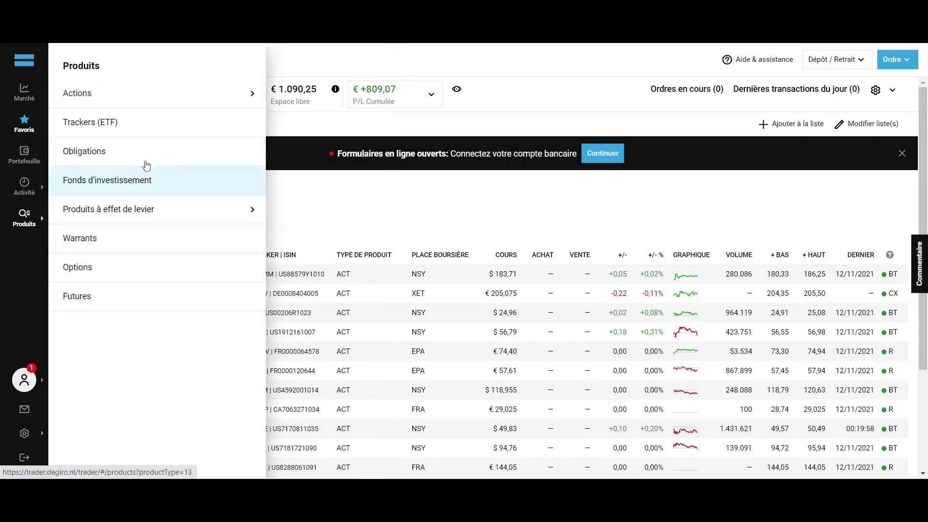
mouse_move(166, 94)
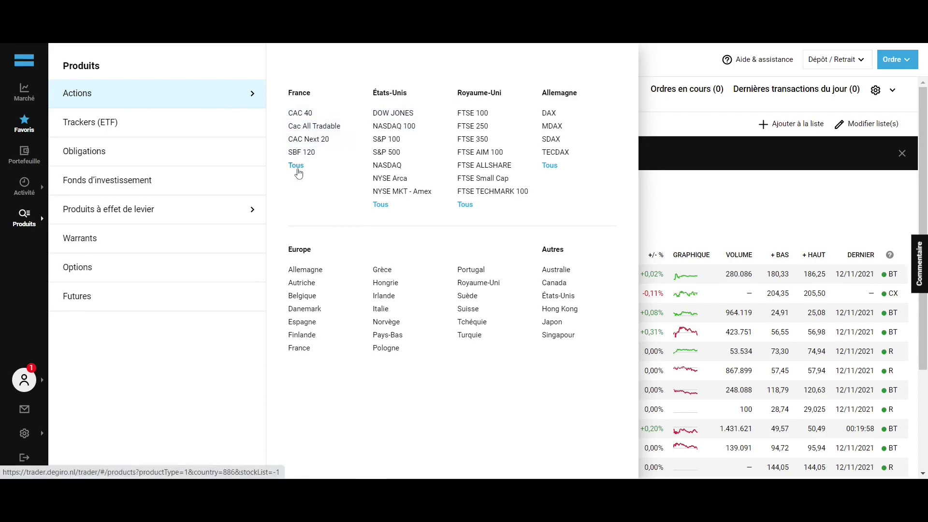
click(297, 165)
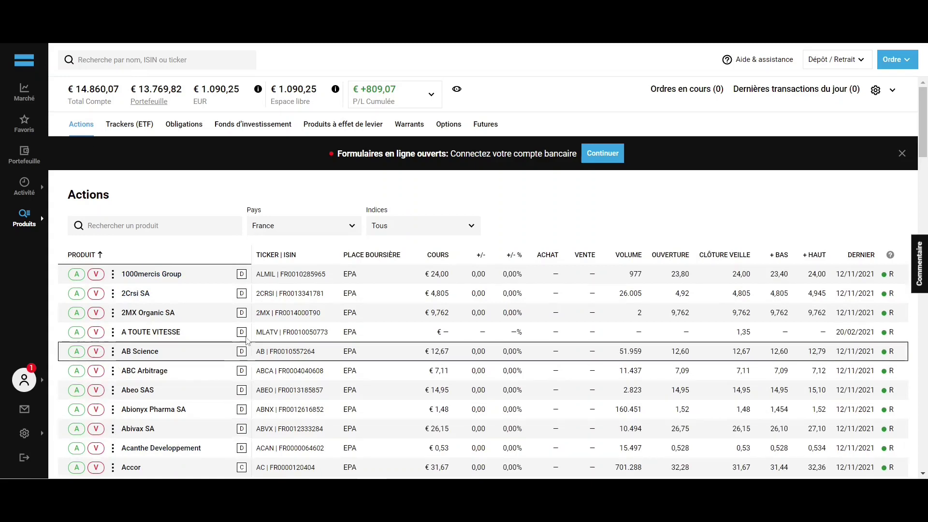
Step: Hide the account amounts and use a search for "Financière Marjos" to open the stock's product page
click(456, 89)
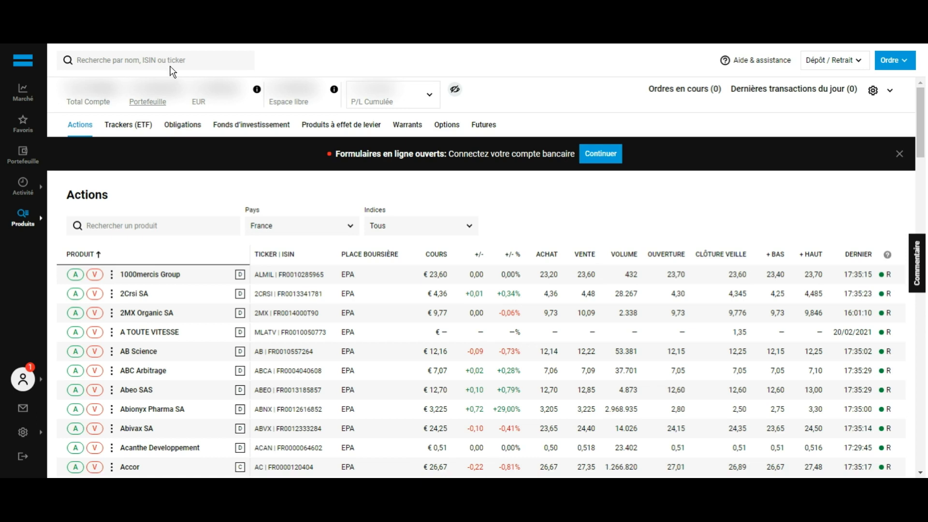
click(184, 65)
text(Financièr)
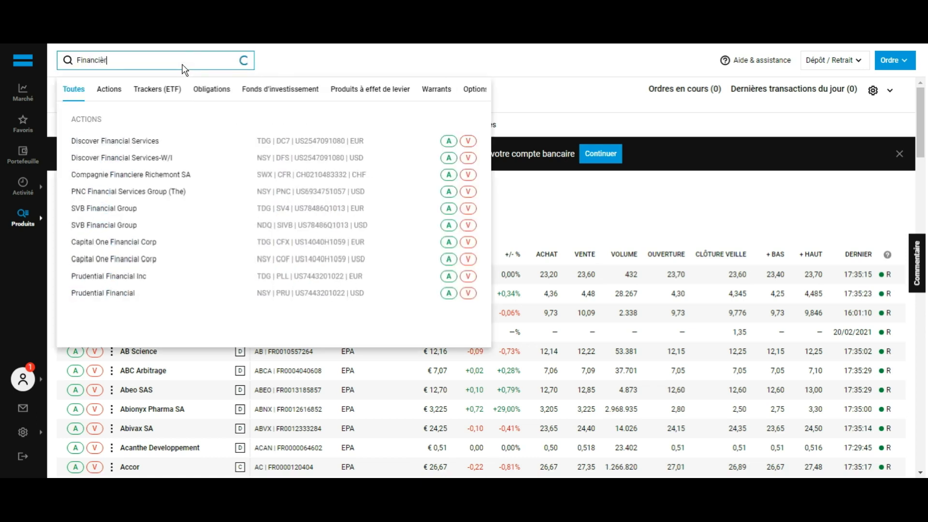
text(e Marjos)
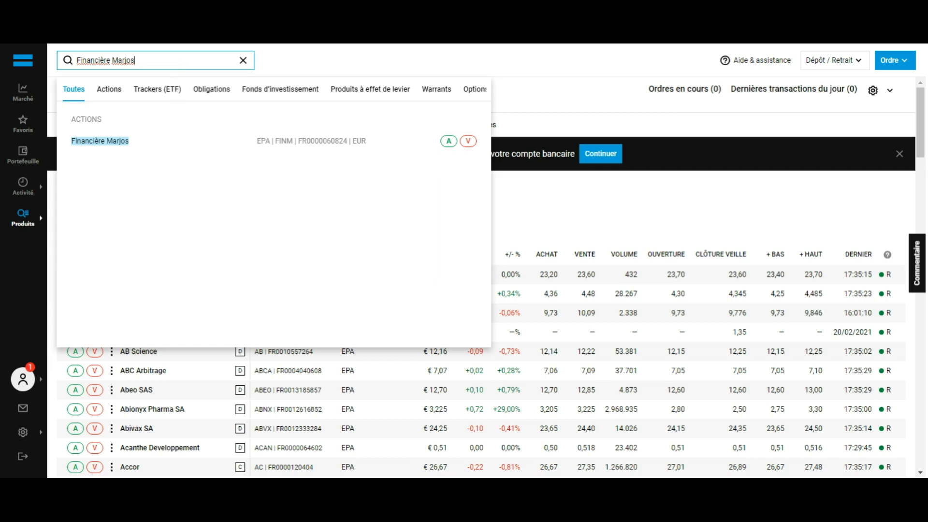
click(152, 147)
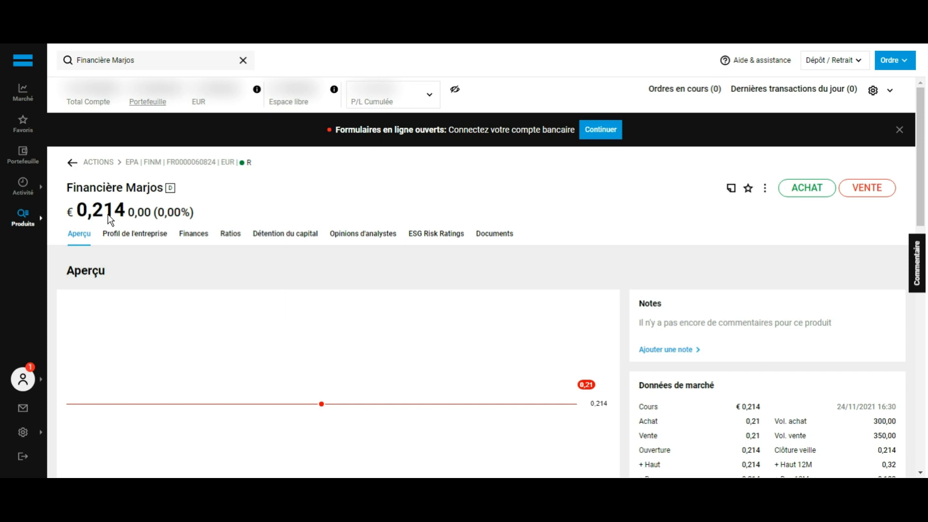
Step: Review the Financière Marjos overview, including its price chart, company information, ratios and order book
scroll(108, 214, down, 1)
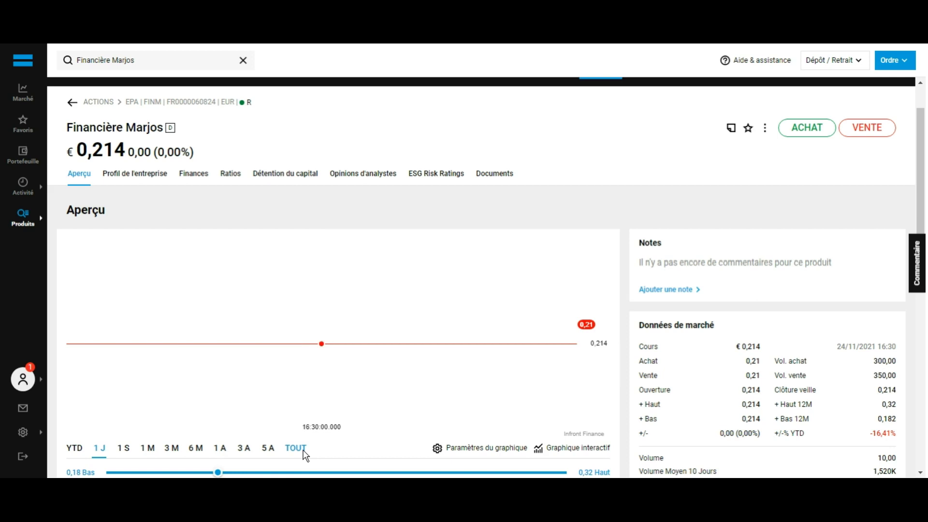
scroll(304, 454, down, 4)
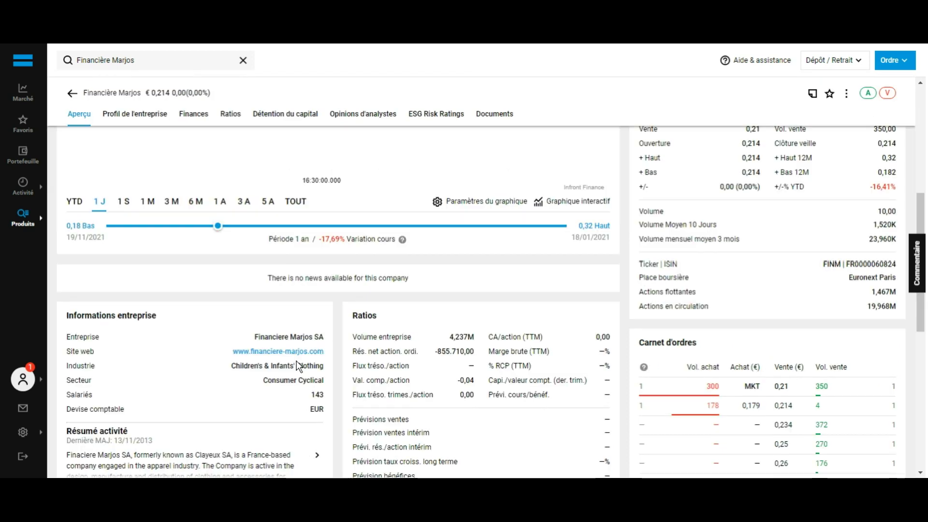
scroll(274, 214, up, 4)
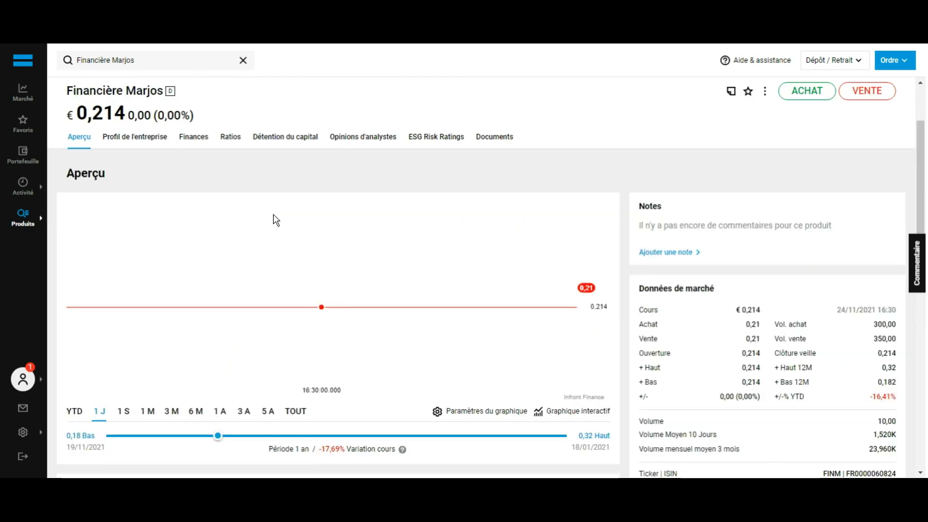
scroll(276, 220, up, 2)
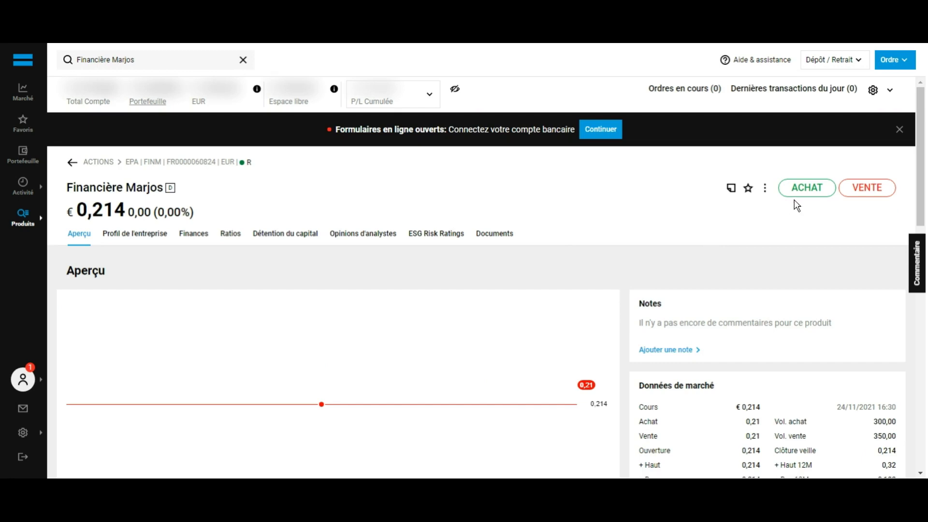
Step: Fill in a buy order for Financière Marjos with type Au marché and quantity 1, and close the order form without submitting it
click(816, 190)
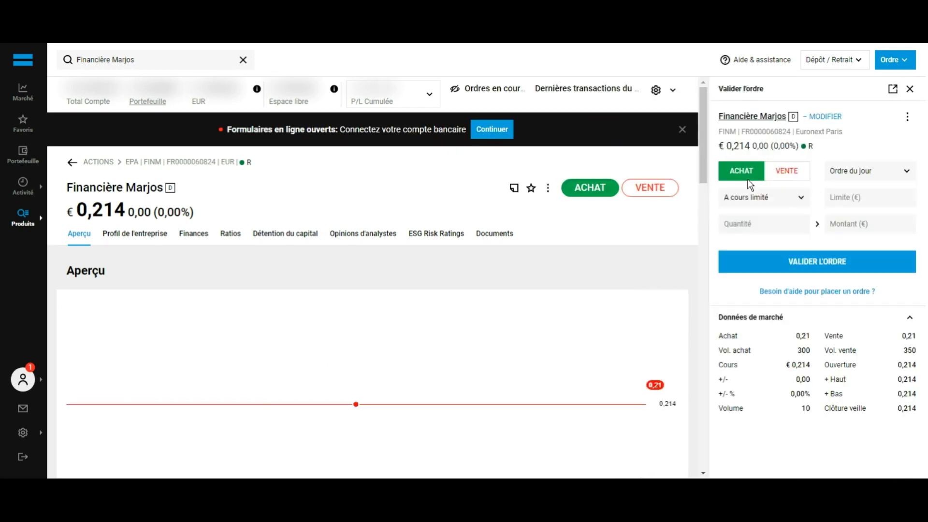
click(766, 202)
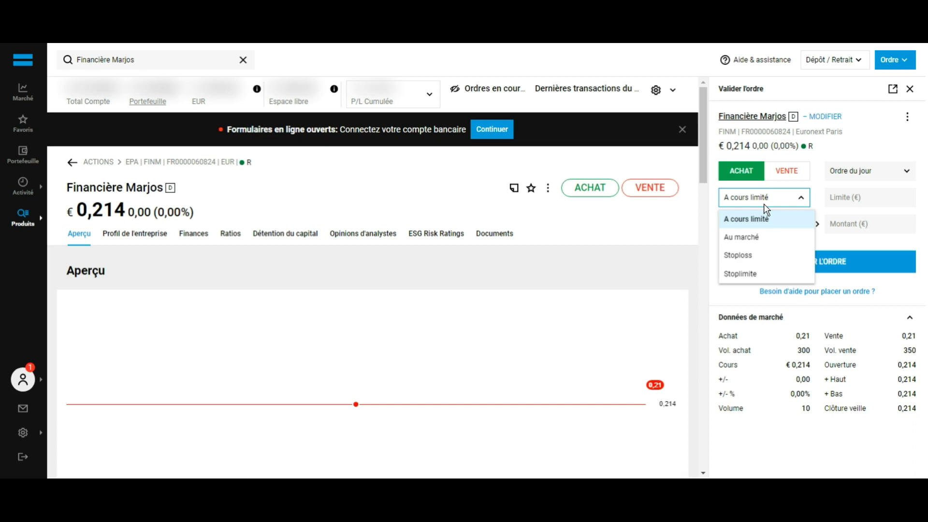
click(762, 243)
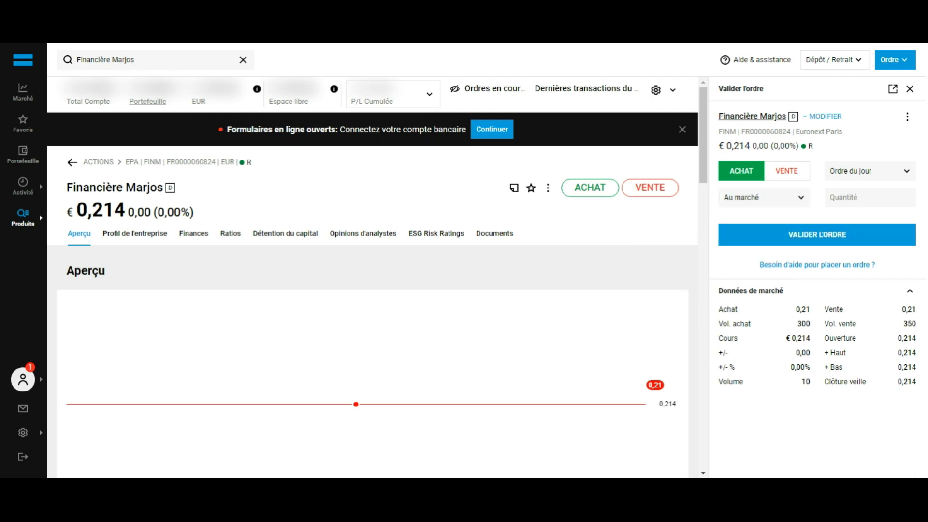
click(872, 203)
text(1)
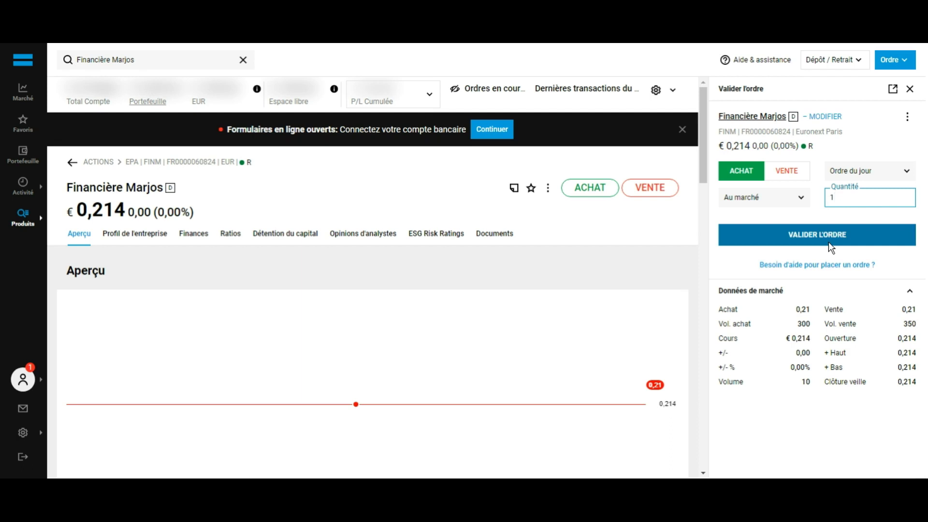
click(910, 89)
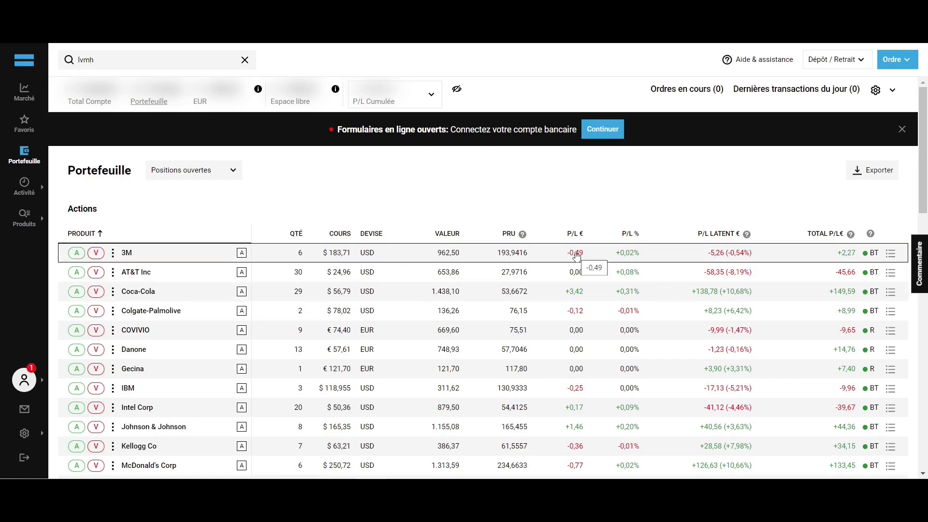
Step: Look through the portfolio's open stock positions, FM compensation and upcoming dividends
scroll(630, 242, down, 9)
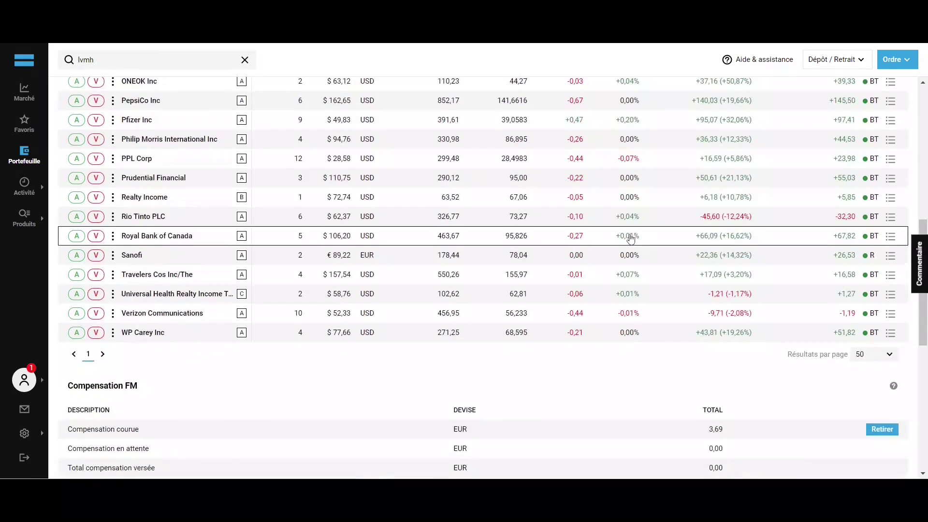
scroll(629, 238, down, 9)
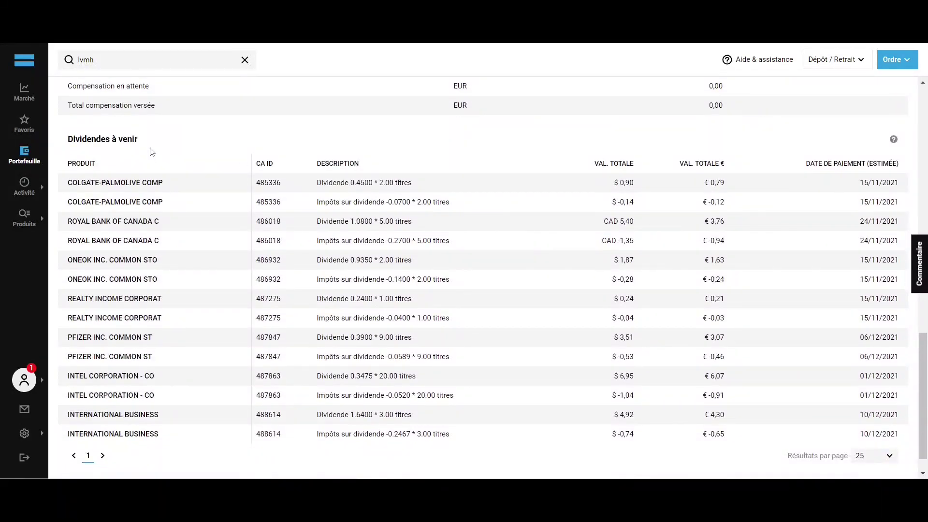
scroll(154, 150, up, 17)
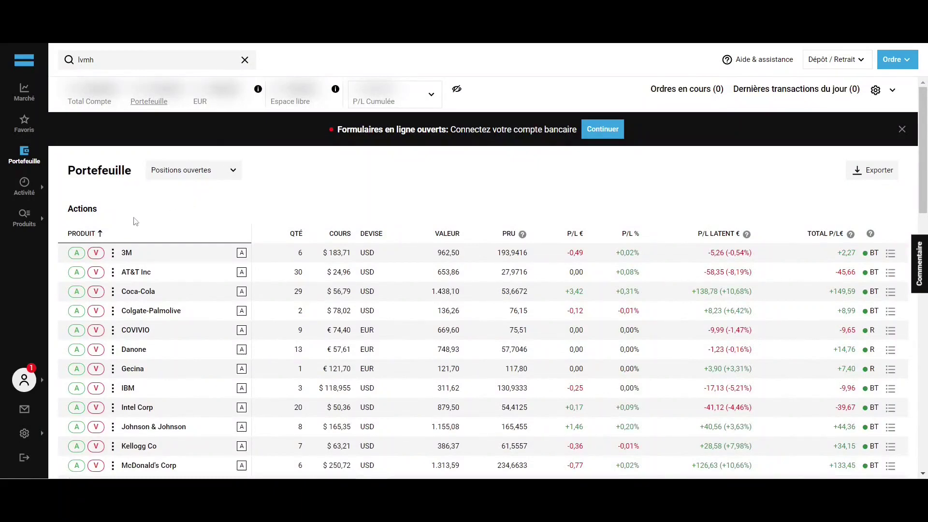
Step: Fill in a sell order for the 3M position with order type Au marché and quantity 1
click(97, 253)
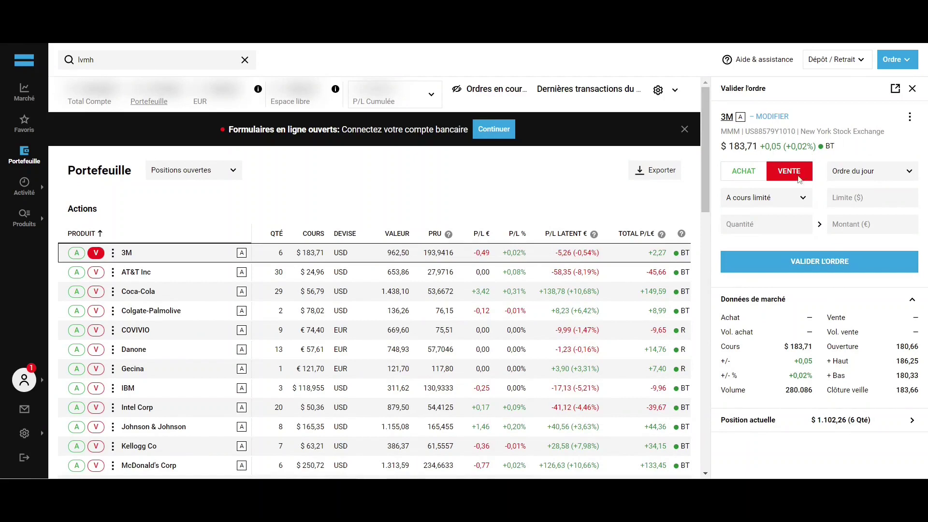
click(790, 202)
click(778, 236)
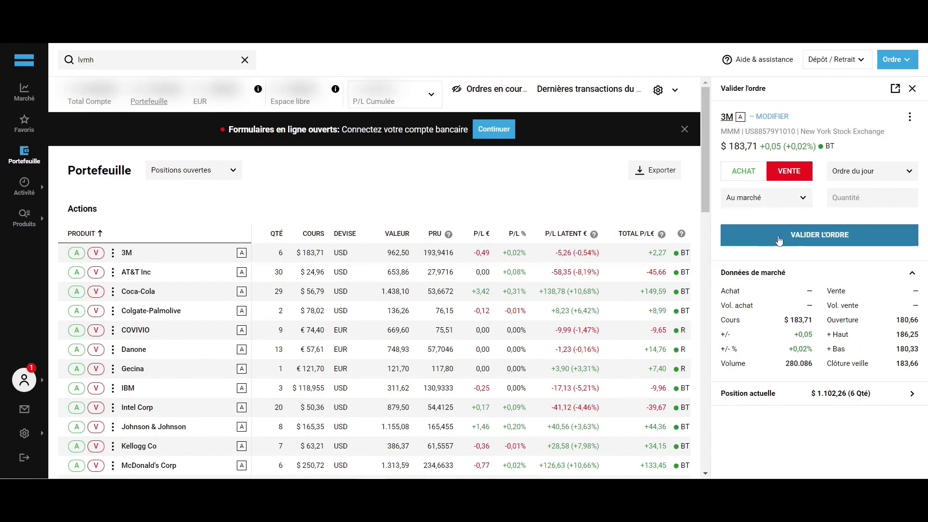
click(852, 197)
text(1)
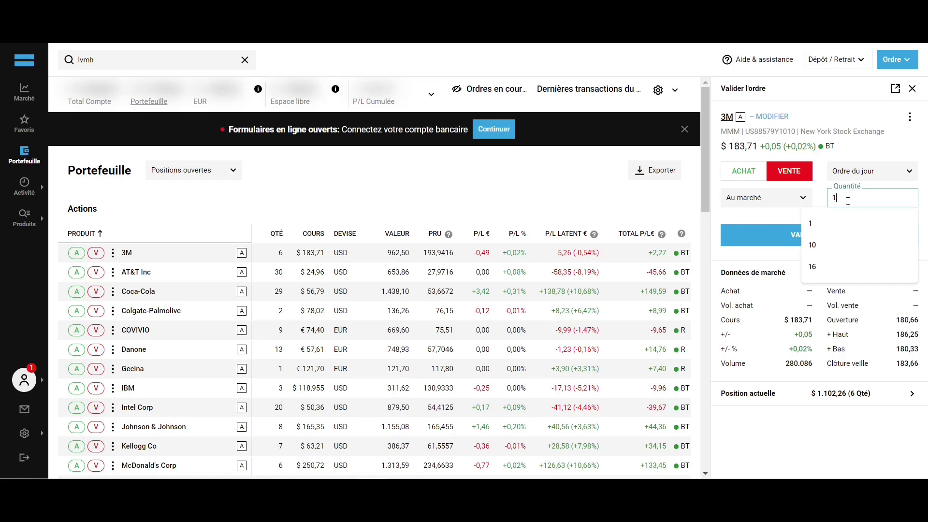
click(811, 213)
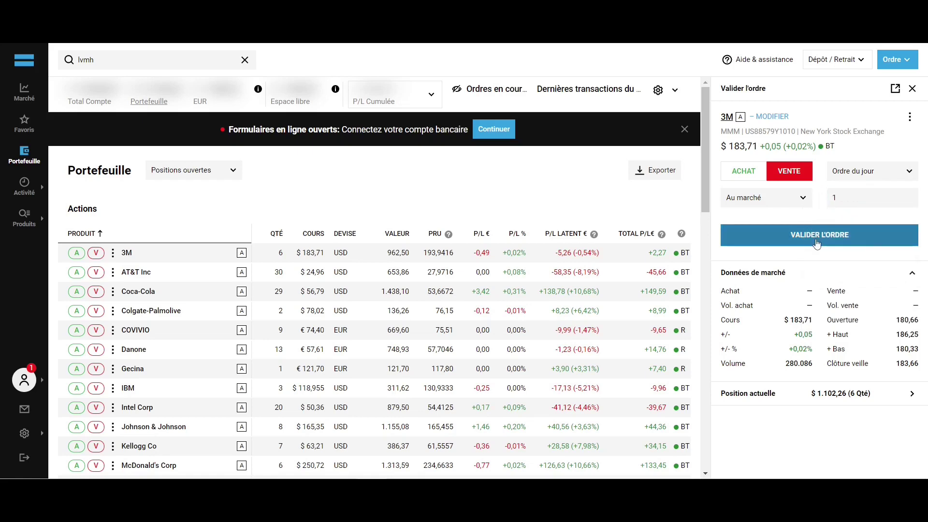